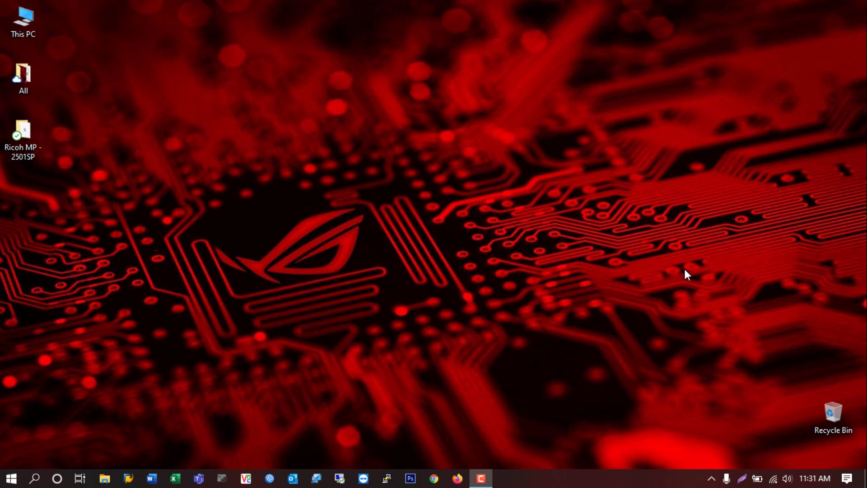
# - Start a blank Excel workbook, select cells F7 and L8, then close Excel
pyautogui.click(182, 478)
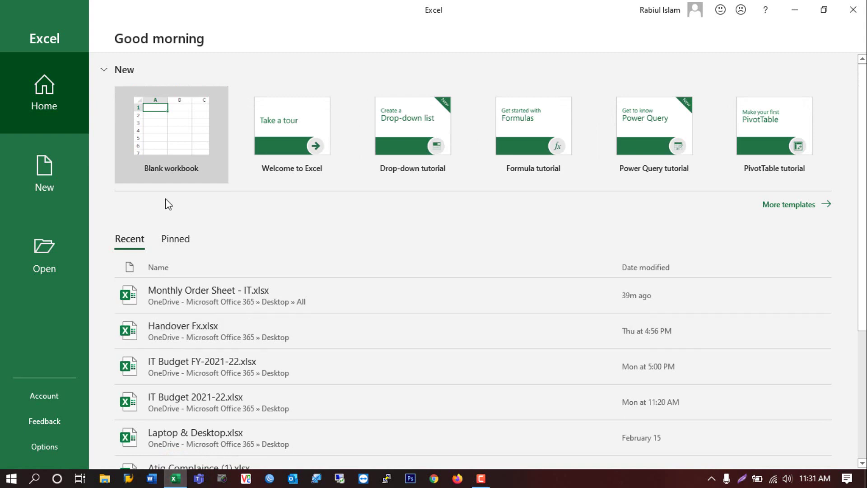
pyautogui.click(170, 136)
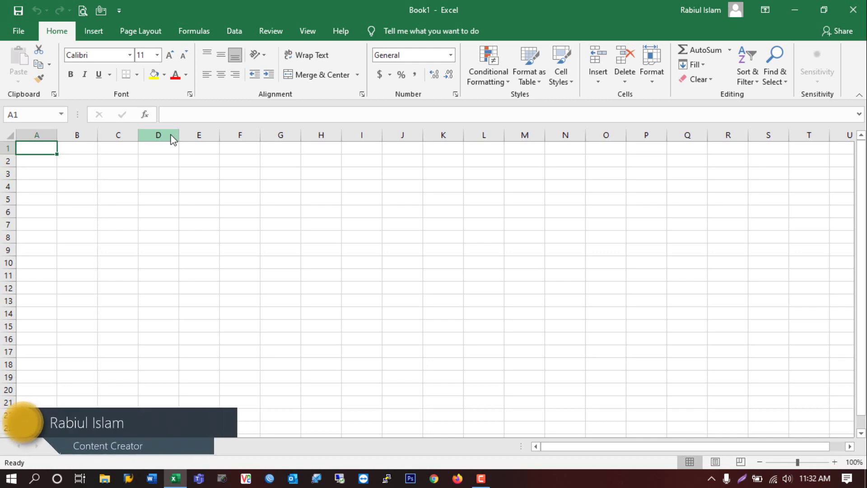
pyautogui.click(251, 227)
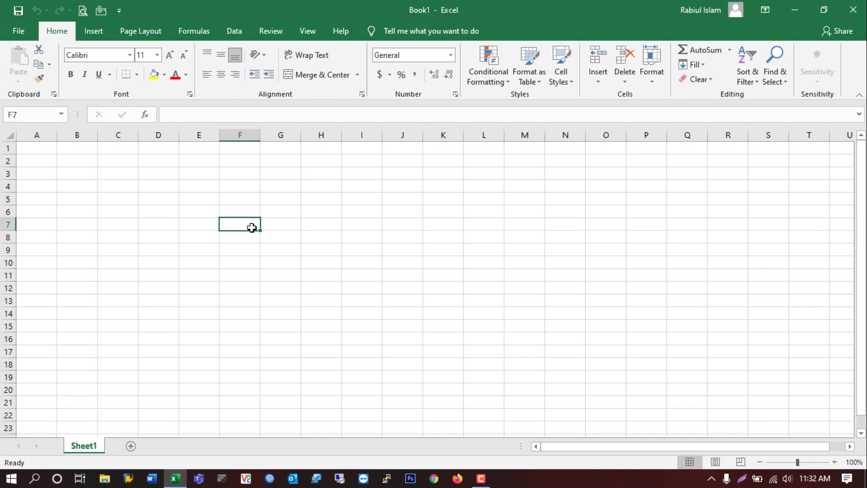
pyautogui.click(490, 238)
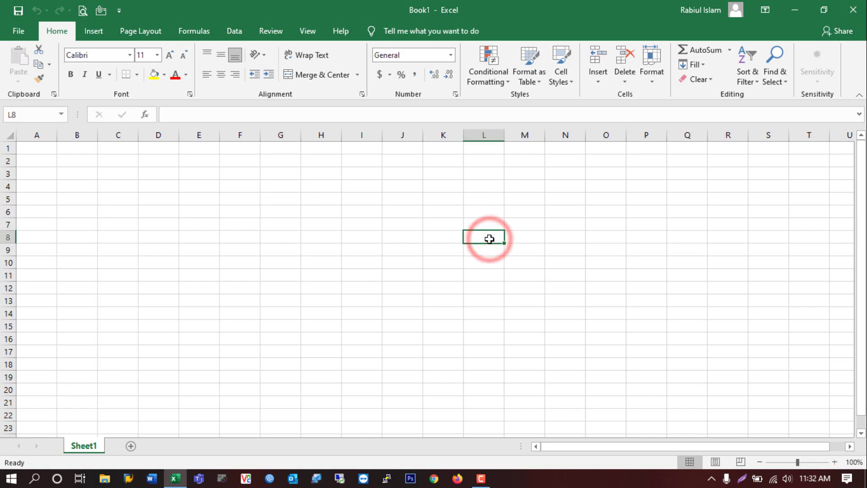
pyautogui.click(853, 10)
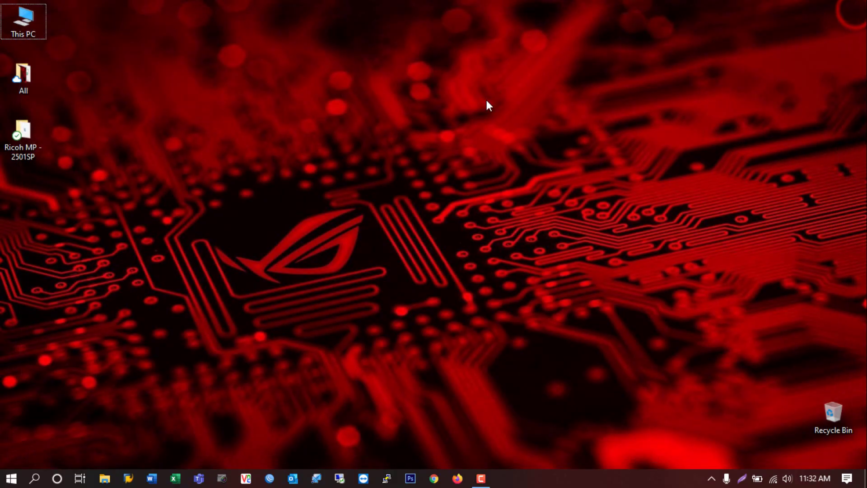
# - Refresh the desktop, reopen Excel with a blank workbook, and open Excel Options
pyautogui.rightClick(486, 99)
pyautogui.click(516, 137)
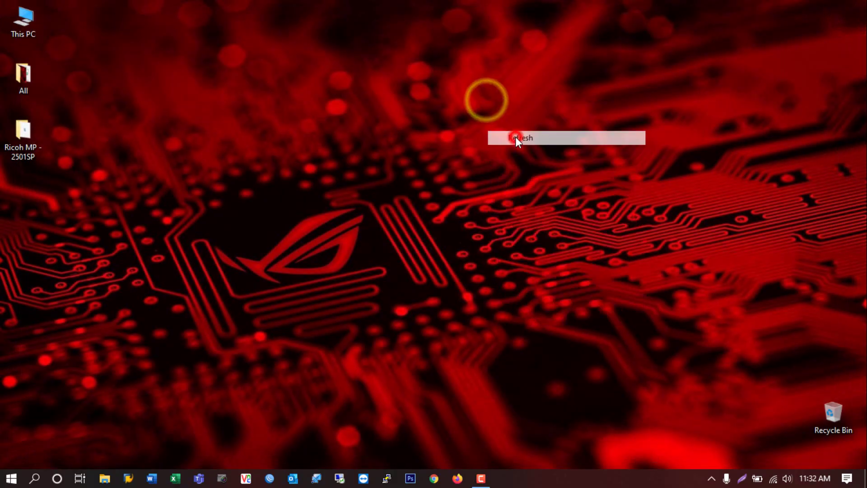
pyautogui.click(175, 478)
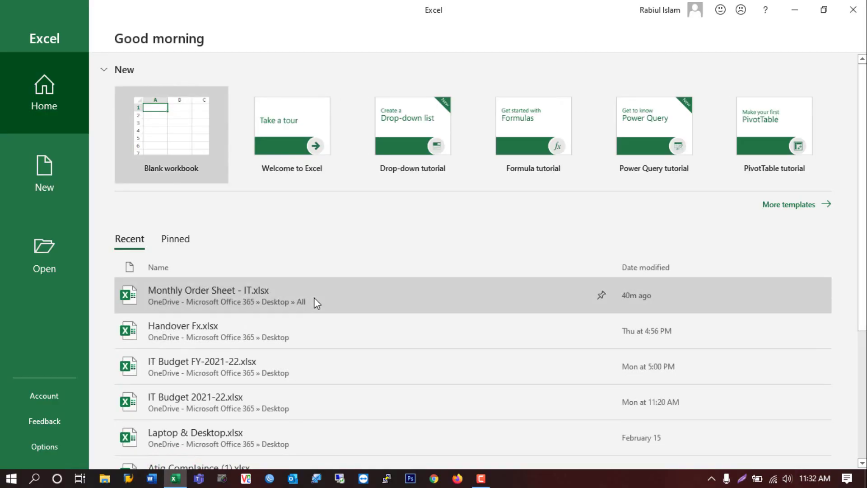
pyautogui.click(174, 139)
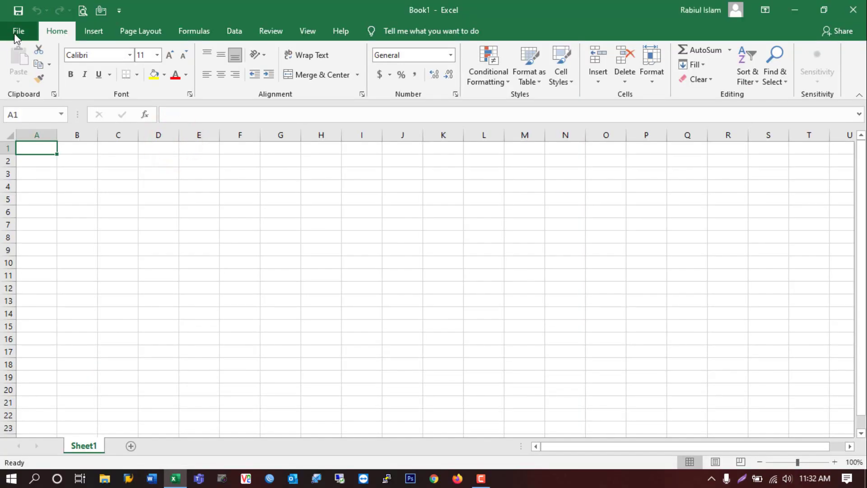
pyautogui.click(24, 37)
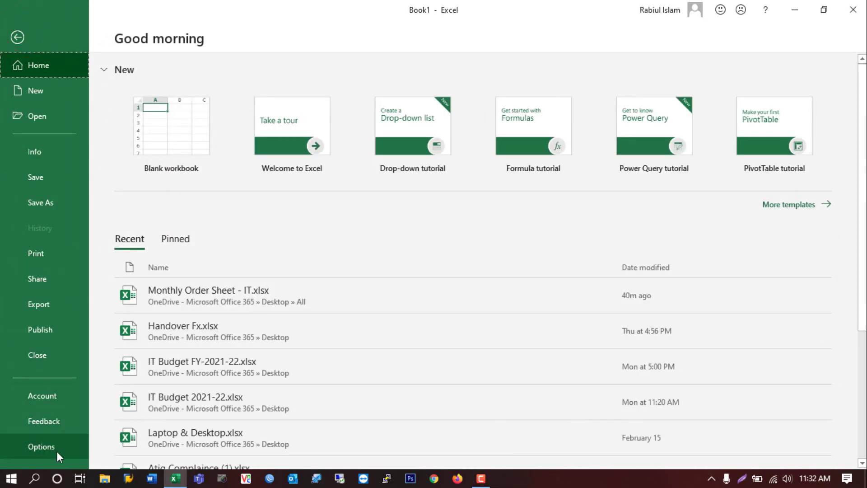
pyautogui.click(56, 449)
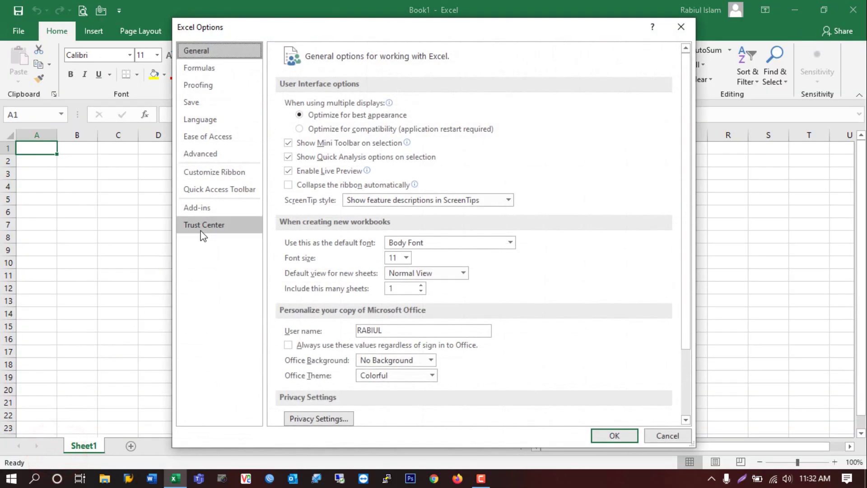
# - Go to the Trust Center Settings' Protected View page
pyautogui.click(202, 231)
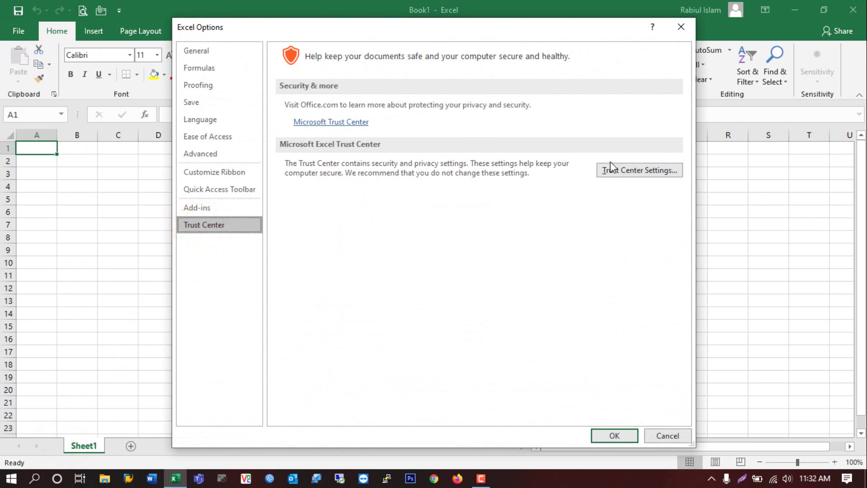
pyautogui.click(626, 172)
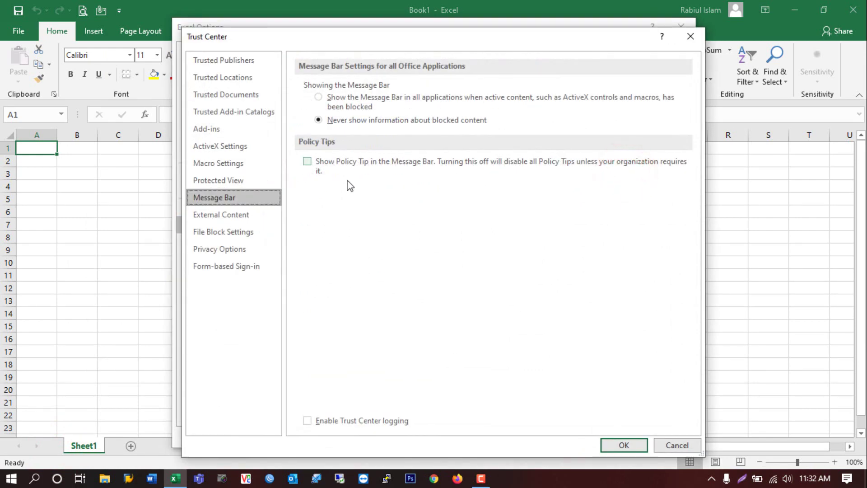
pyautogui.click(205, 180)
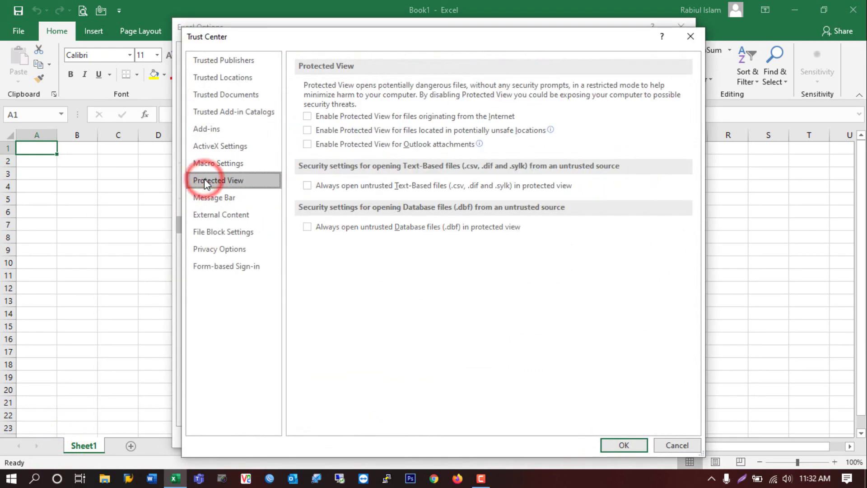
# - Untick Protected View for Internet files, unsafe locations and Outlook attachments
pyautogui.click(307, 116)
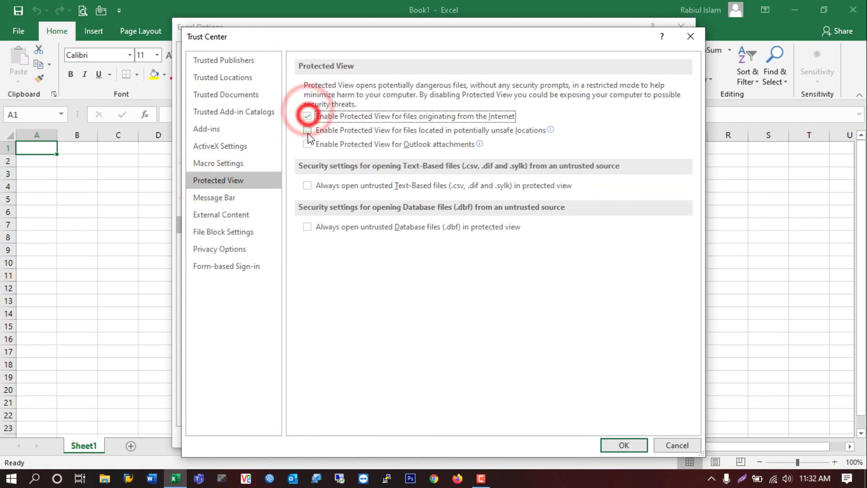
pyautogui.click(307, 130)
pyautogui.click(307, 144)
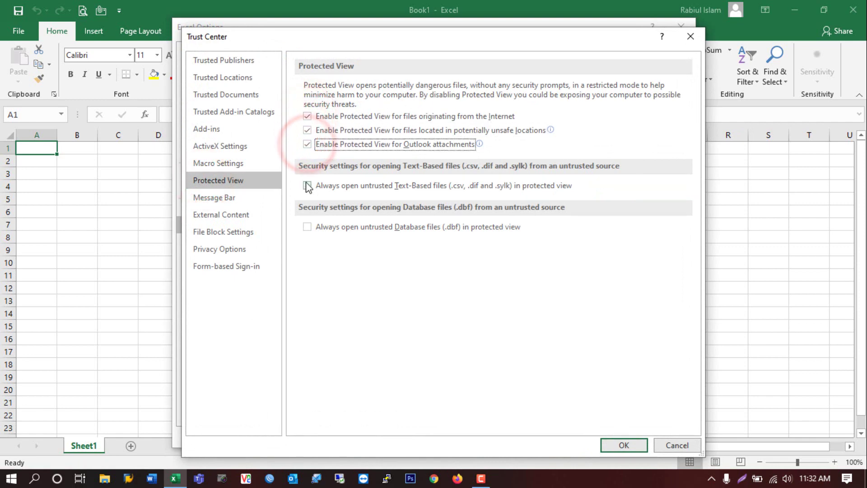
pyautogui.click(307, 116)
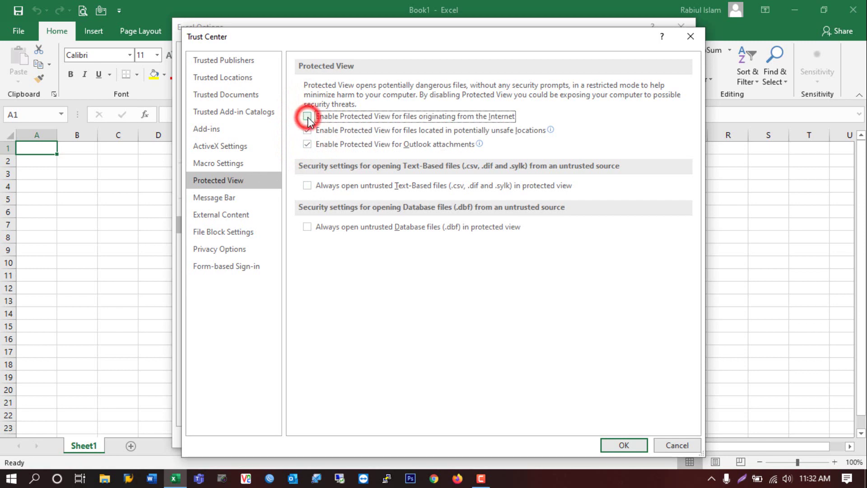
pyautogui.click(307, 131)
pyautogui.click(307, 144)
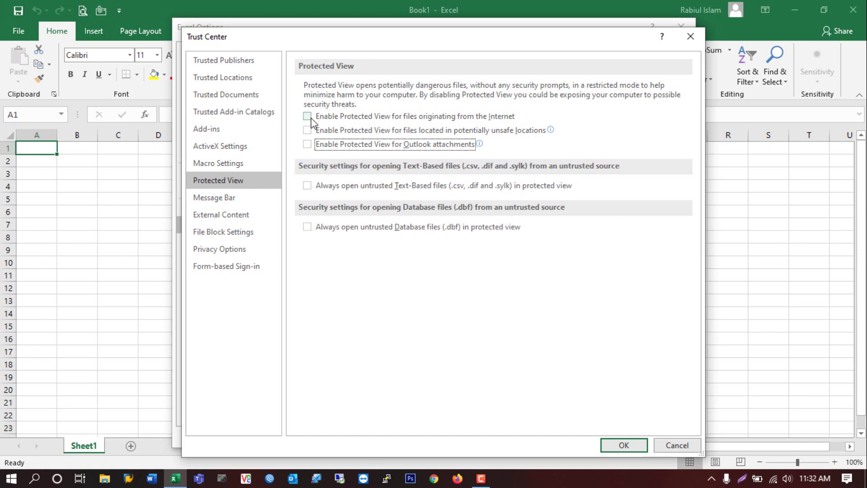
pyautogui.click(359, 305)
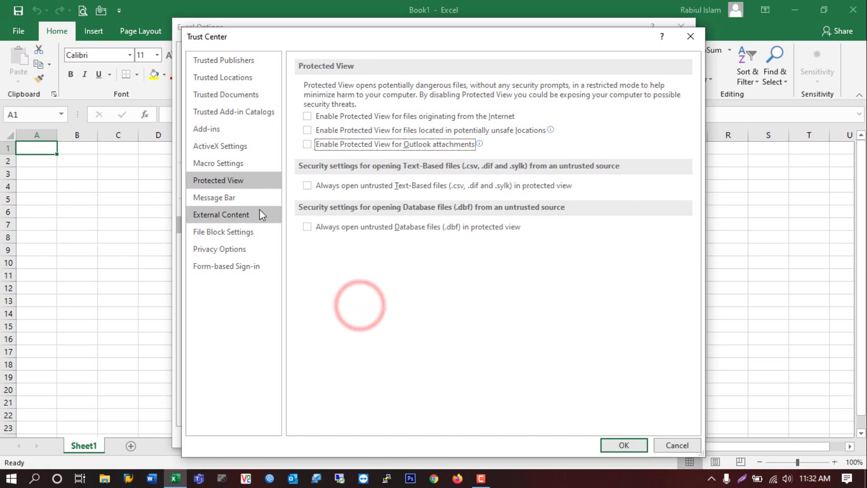
# - Set the Message Bar to 'Never show information about blocked content' and confirm both dialogs with OK
pyautogui.click(234, 196)
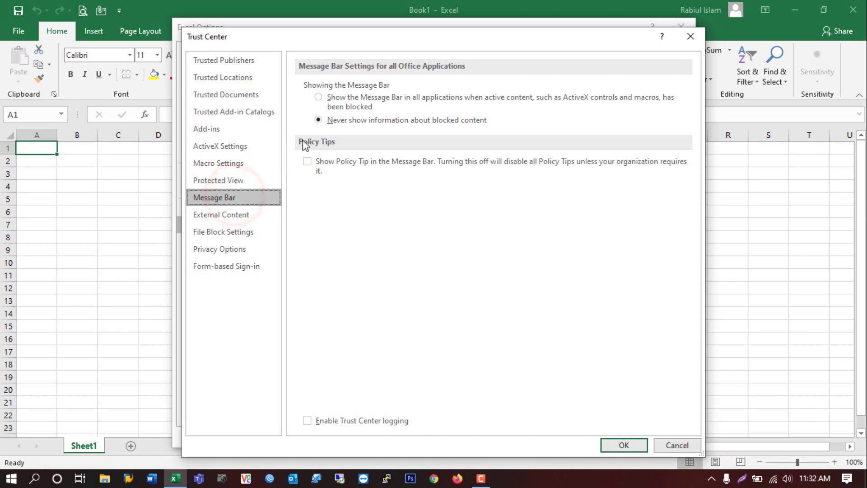
pyautogui.click(318, 97)
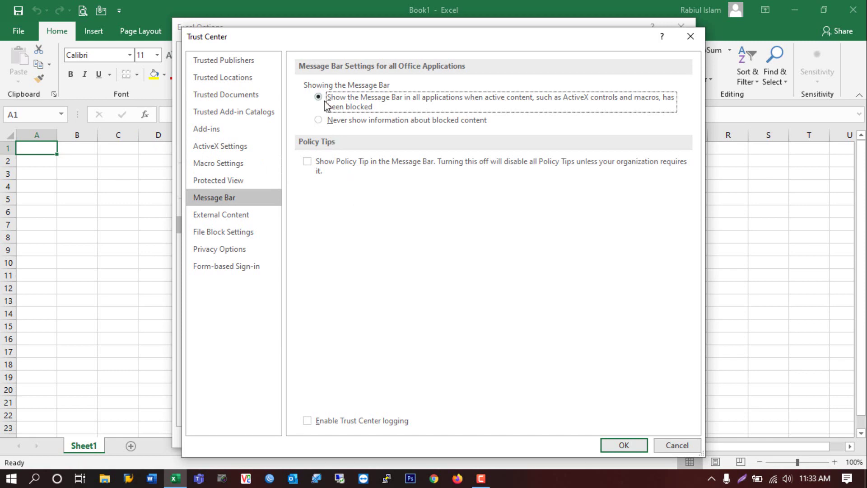
pyautogui.click(319, 120)
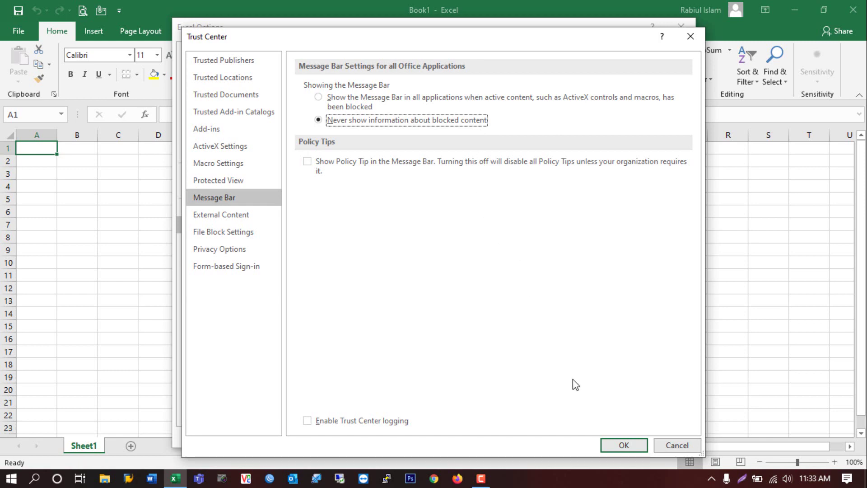
pyautogui.click(623, 447)
pyautogui.click(616, 437)
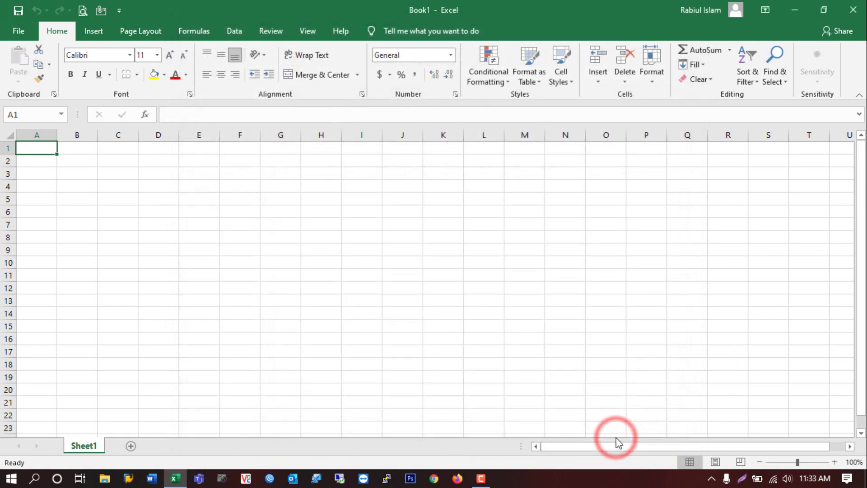
# - Close Excel and refresh the desktop
pyautogui.click(845, 13)
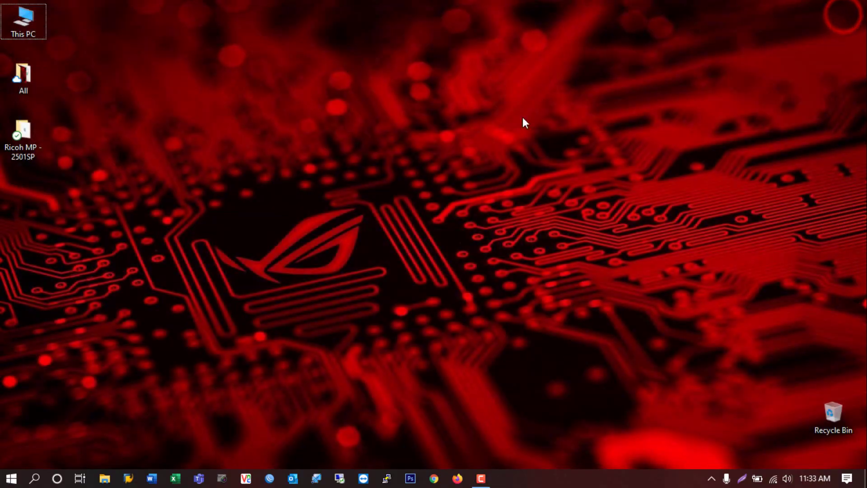
pyautogui.rightClick(286, 103)
pyautogui.click(321, 140)
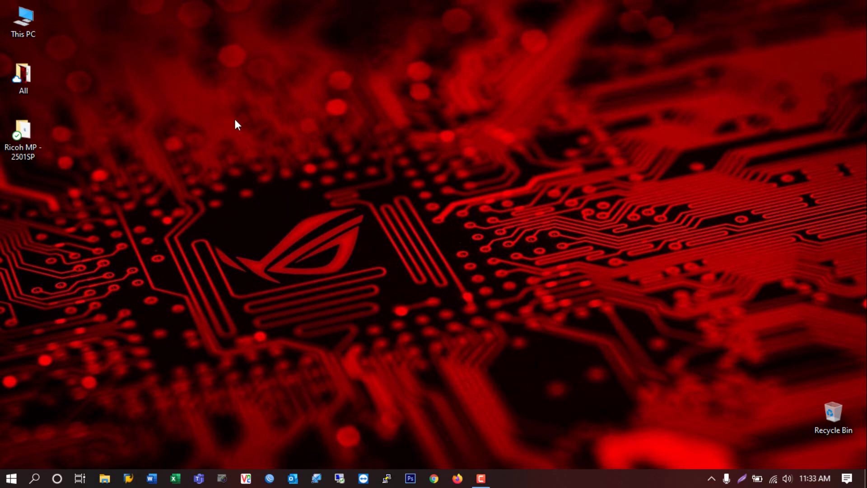
# - Search 'ex' in Start and open Programs and Features from Excel's Uninstall option
pyautogui.press('super')
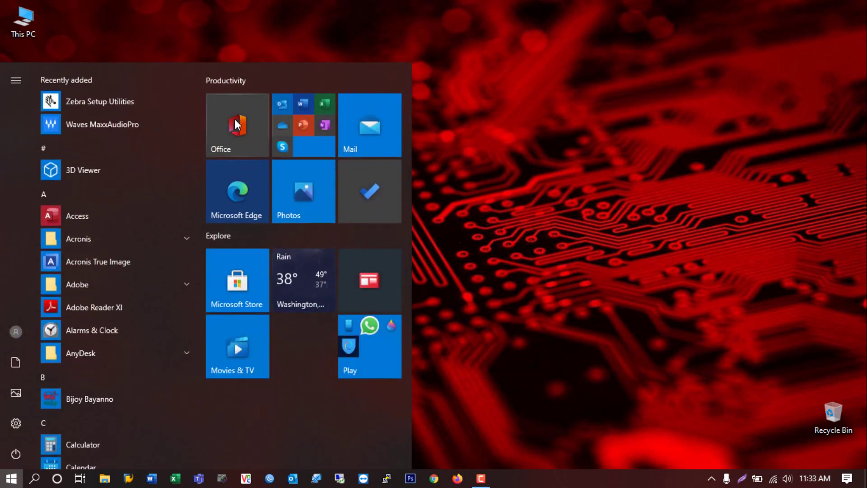
pyautogui.write('ex')
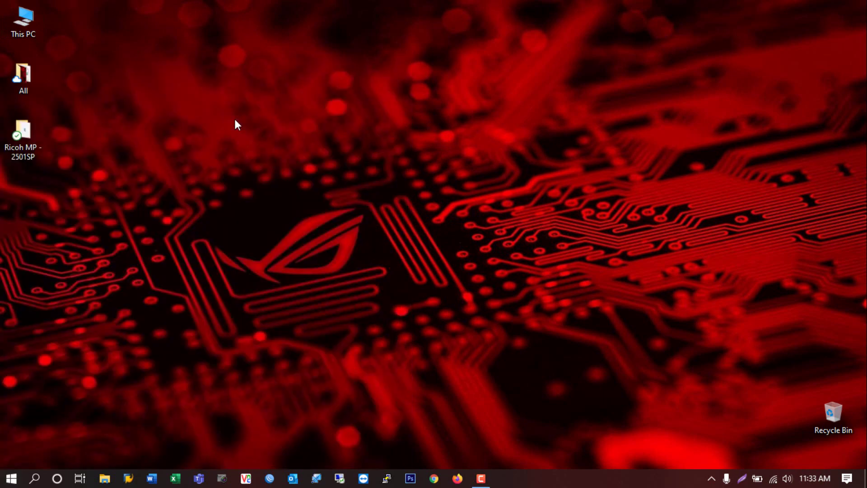
pyautogui.rightClick(124, 128)
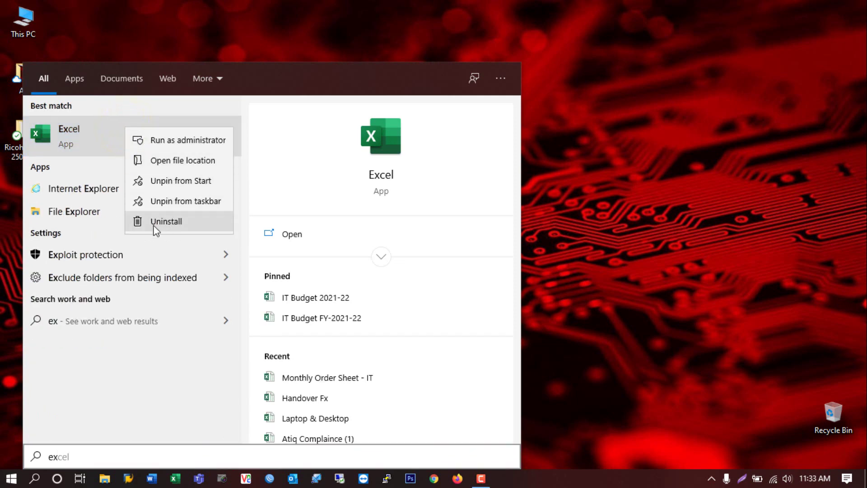
pyautogui.click(167, 221)
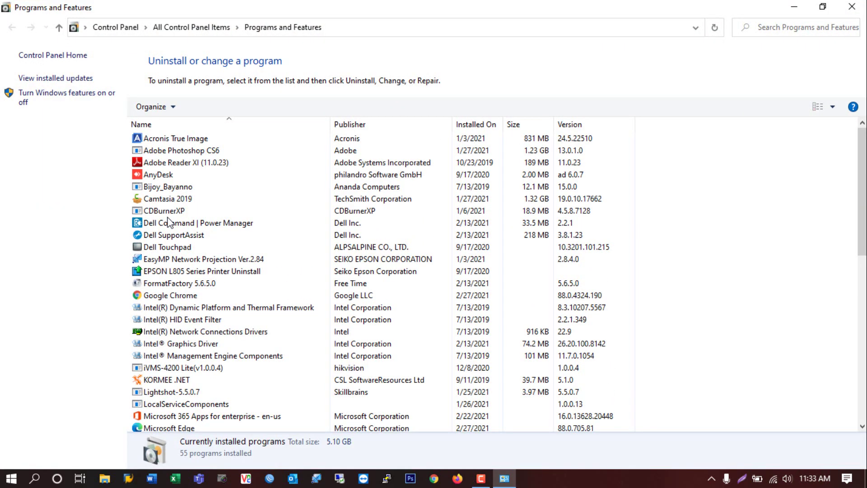
# - Select Microsoft 365 Apps for enterprise and bring up its Uninstall/Change options
pyautogui.scroll(-4, 188, 334)
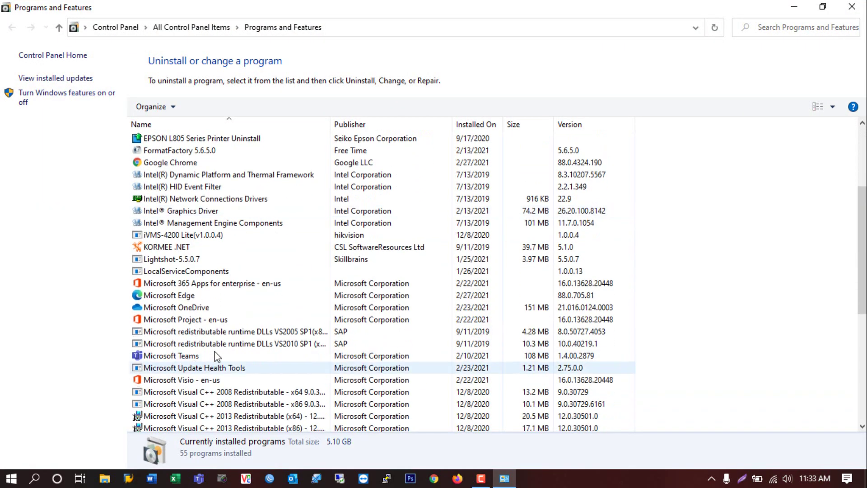
pyautogui.click(216, 283)
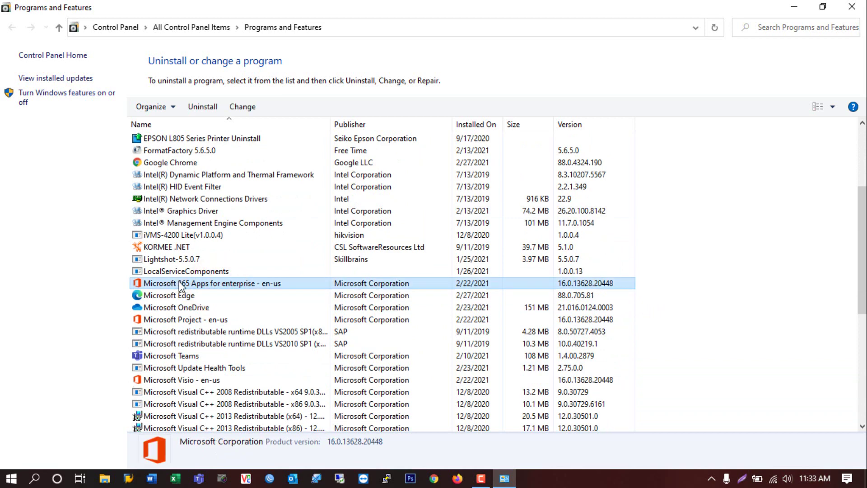
pyautogui.scroll(-2, 181, 285)
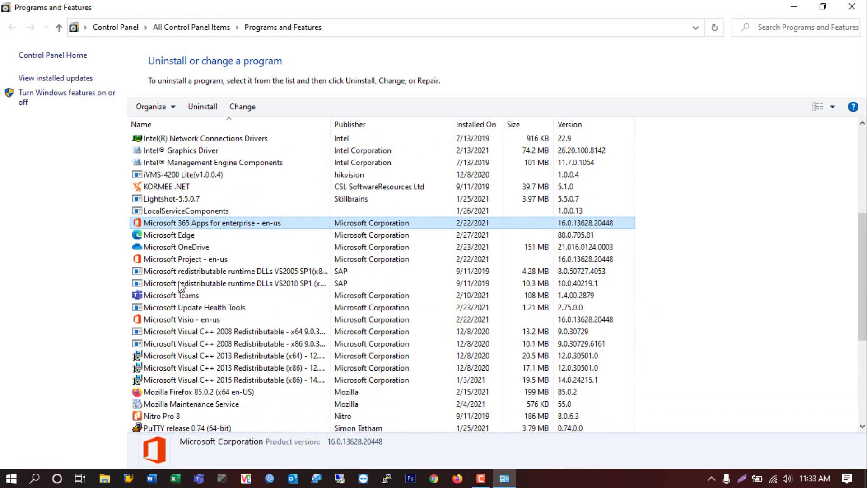
pyautogui.rightClick(176, 224)
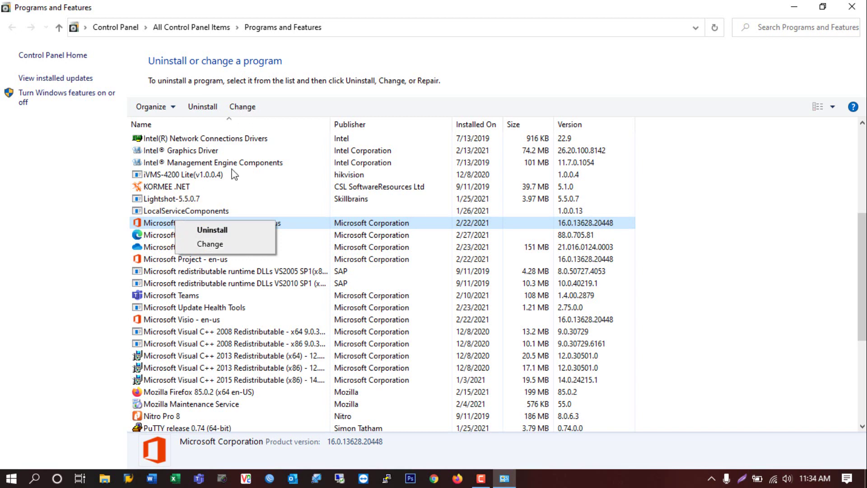
# - Run a Quick Repair of Microsoft 365 and close the window once done repairing
pyautogui.click(210, 246)
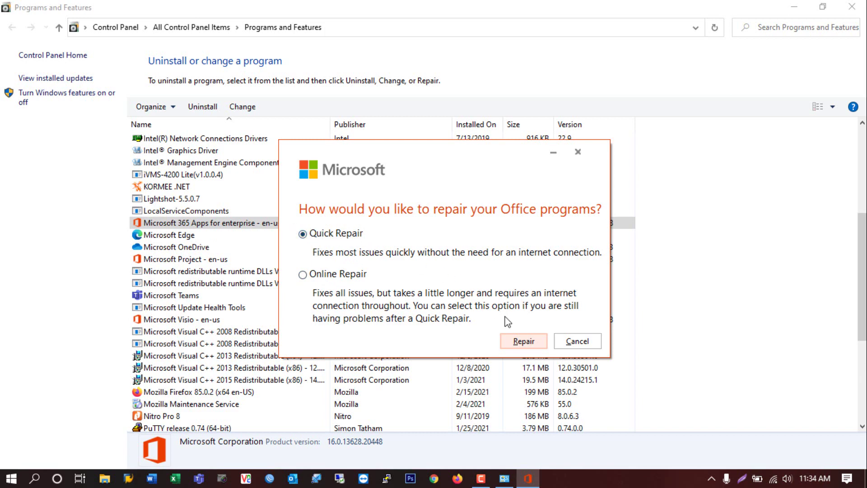
pyautogui.click(526, 341)
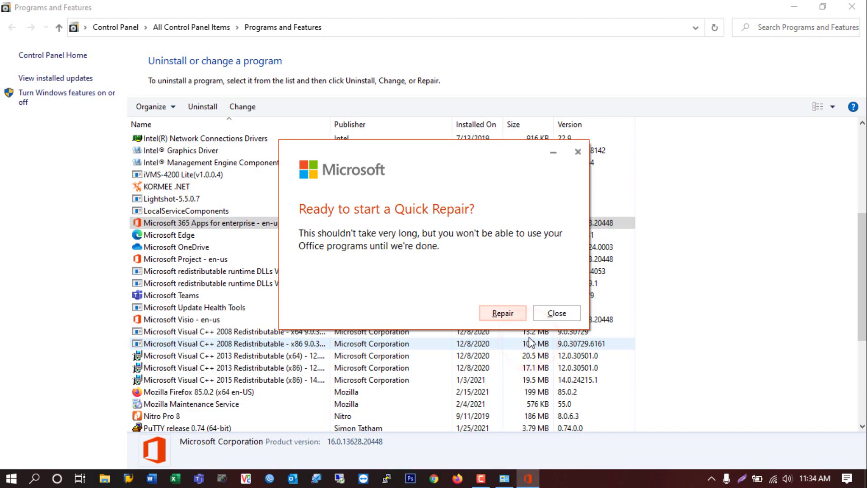
pyautogui.click(502, 313)
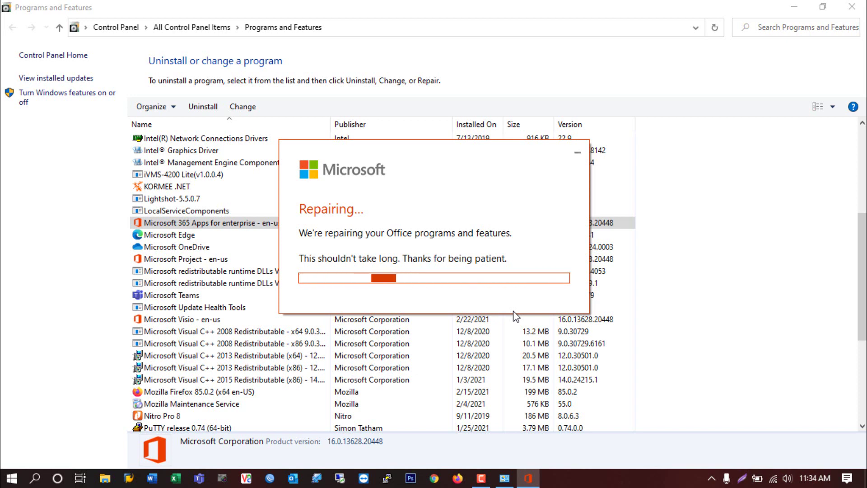
pyautogui.moveTo(424, 147); pyautogui.dragTo(461, 168)
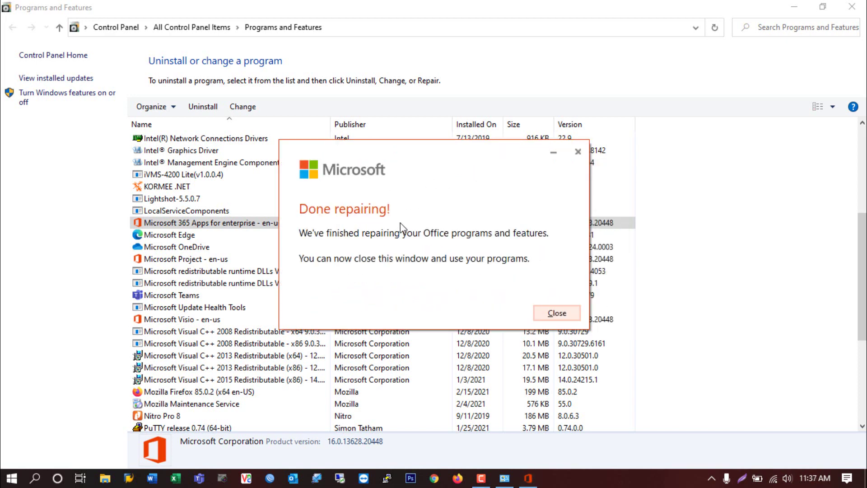
pyautogui.click(560, 313)
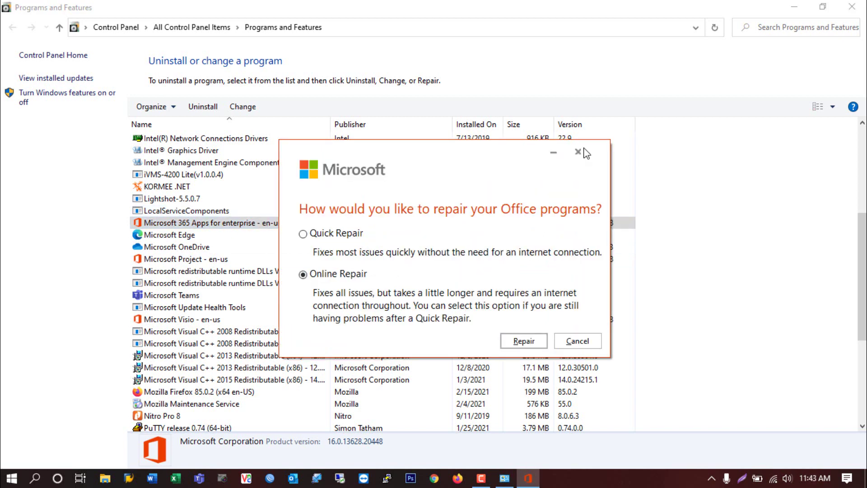
# - Select Online Repair in the Office repair tool and reposition its window
pyautogui.click(488, 153)
pyautogui.moveTo(491, 149); pyautogui.dragTo(554, 119)
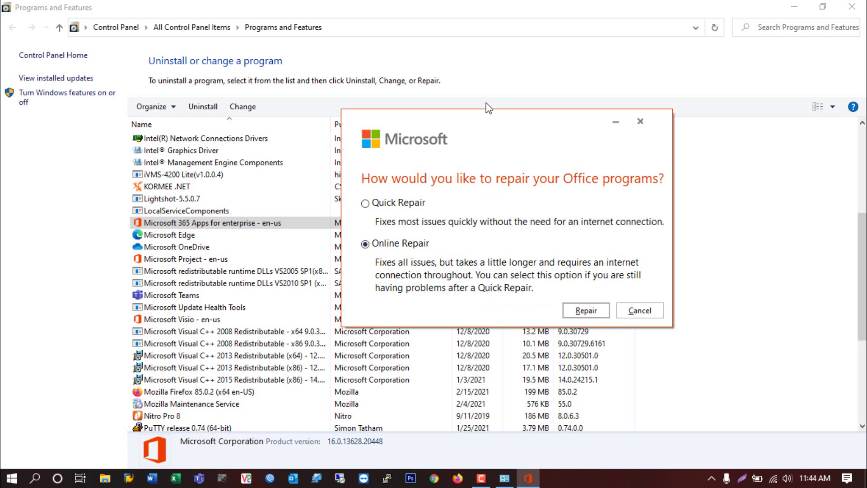
pyautogui.moveTo(461, 123); pyautogui.dragTo(382, 134)
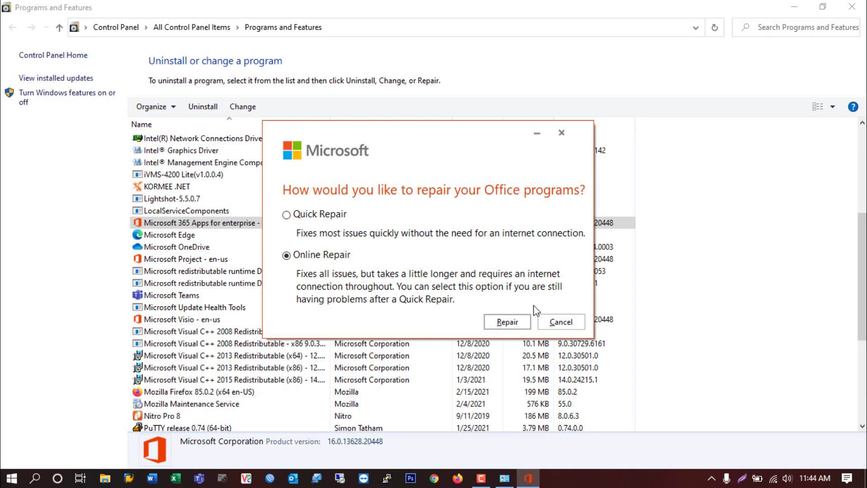
# - Cancel the Office repair prompt and close Programs and Features
pyautogui.click(567, 323)
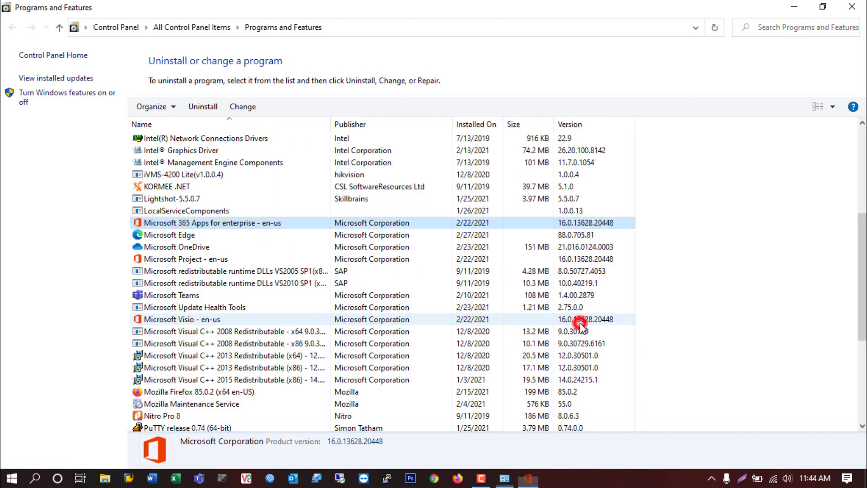
pyautogui.click(278, 234)
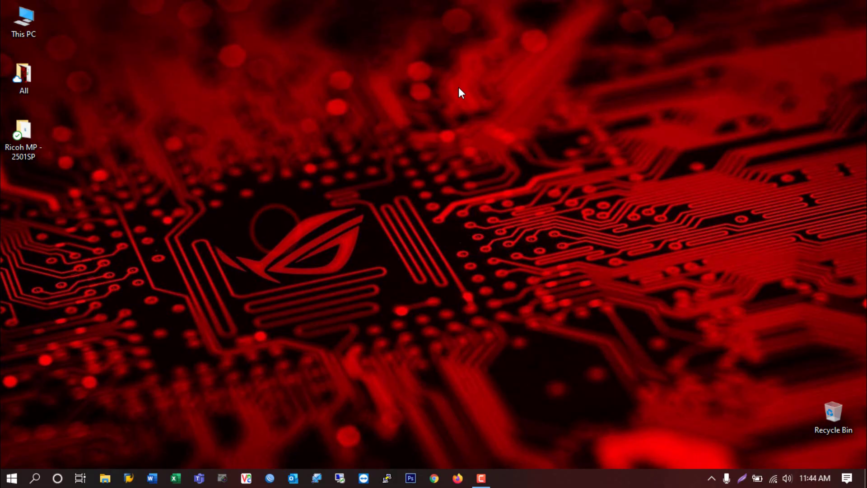